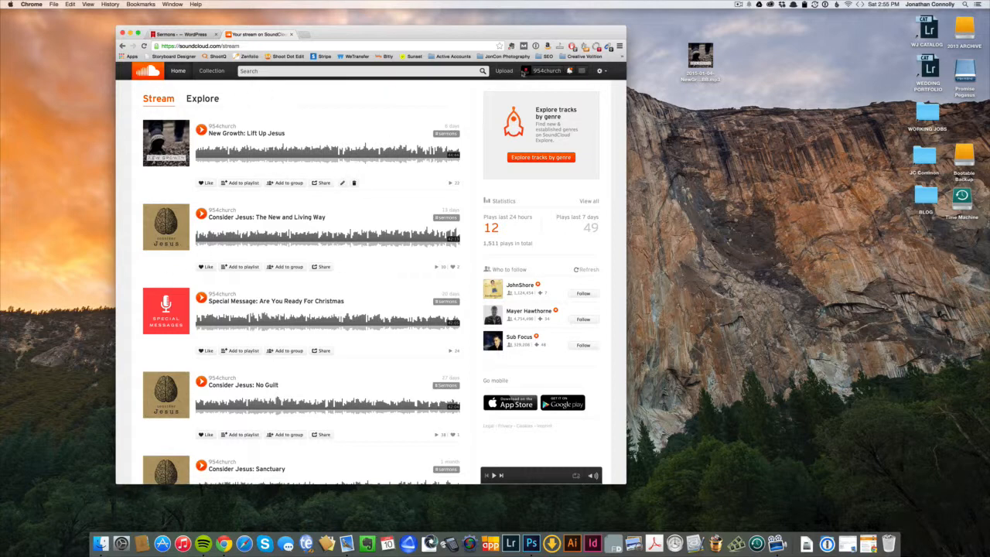
Upload 2015-01-04-NewGrowth-LiftUpJesus-BB.mp3 from the Desktop to SoundCloud.
{"action": "left_click", "coordinate": [505, 72]}
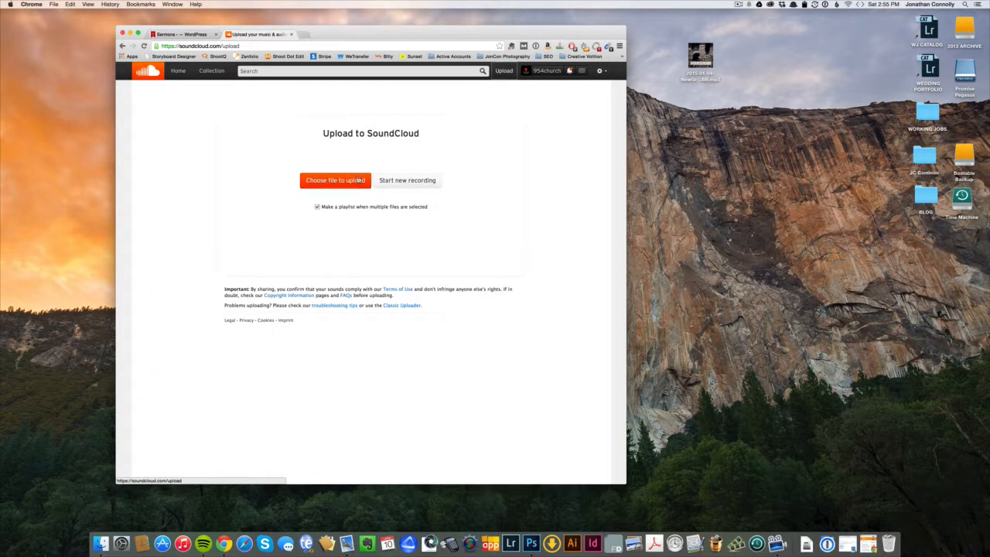
{"action": "left_click", "coordinate": [350, 185]}
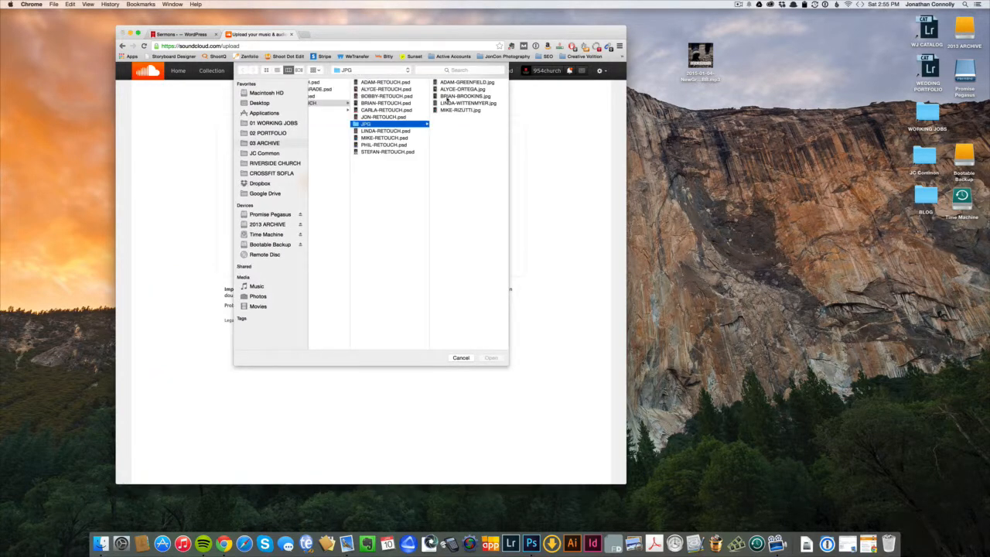
{"action": "left_click", "coordinate": [265, 94]}
{"action": "left_click", "coordinate": [260, 103]}
{"action": "left_click", "coordinate": [348, 82]}
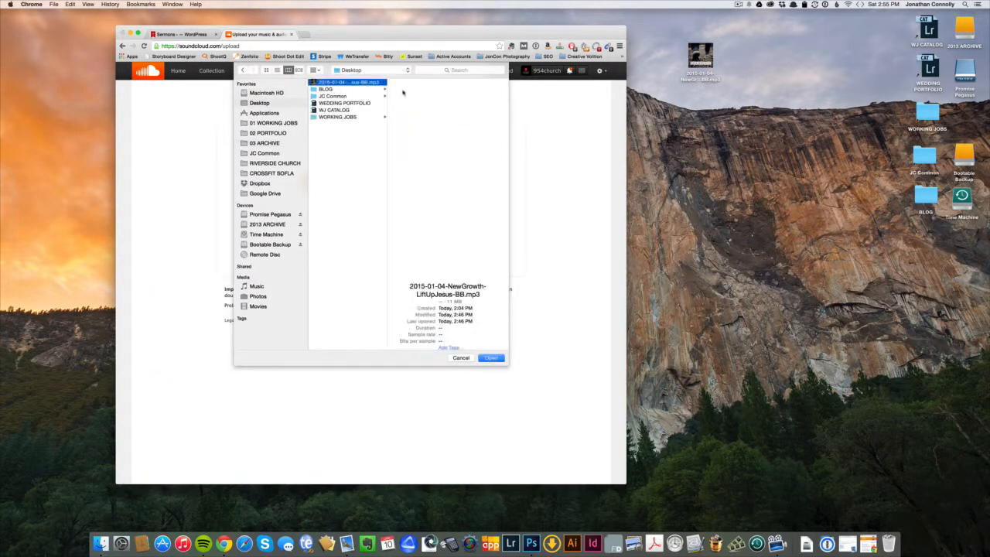
{"action": "left_click_drag", "start_coordinate": [385, 179], "coordinate": [446, 165]}
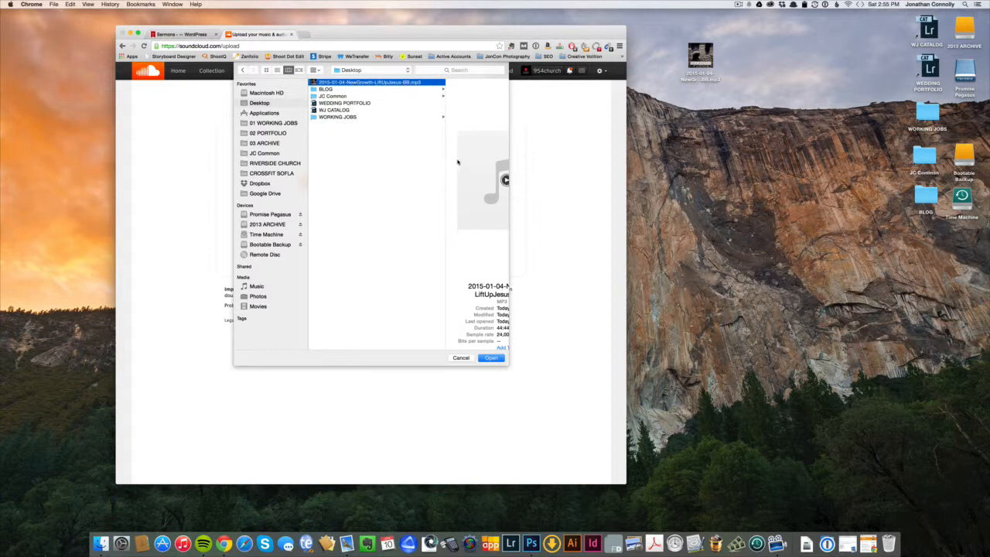
{"action": "mouse_move", "coordinate": [446, 163]}
{"action": "left_mouse_down"}
{"action": "mouse_move", "coordinate": [394, 161]}
{"action": "mouse_move", "coordinate": [496, 159]}
{"action": "mouse_move", "coordinate": [434, 155]}
{"action": "left_mouse_up"}
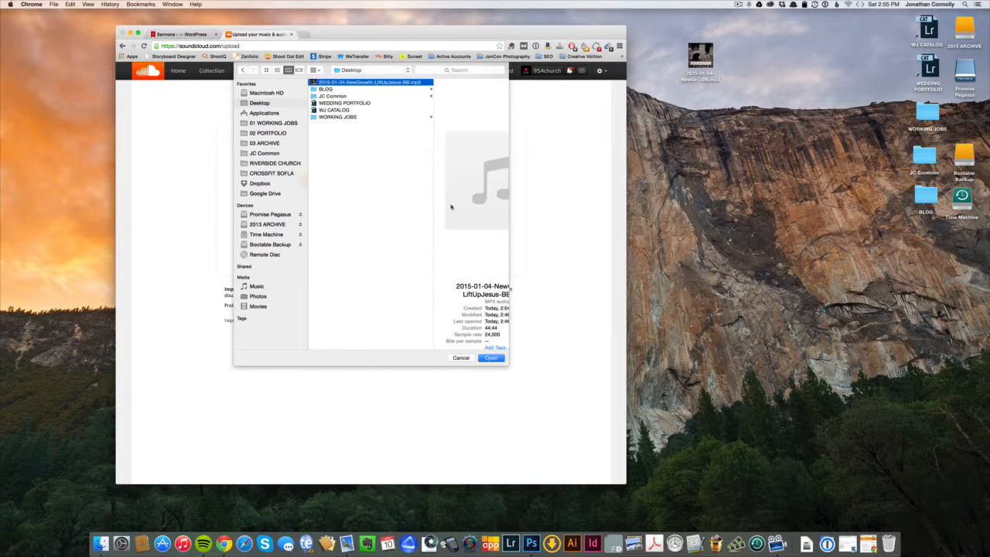
{"action": "left_click_drag", "start_coordinate": [508, 358], "coordinate": [556, 365]}
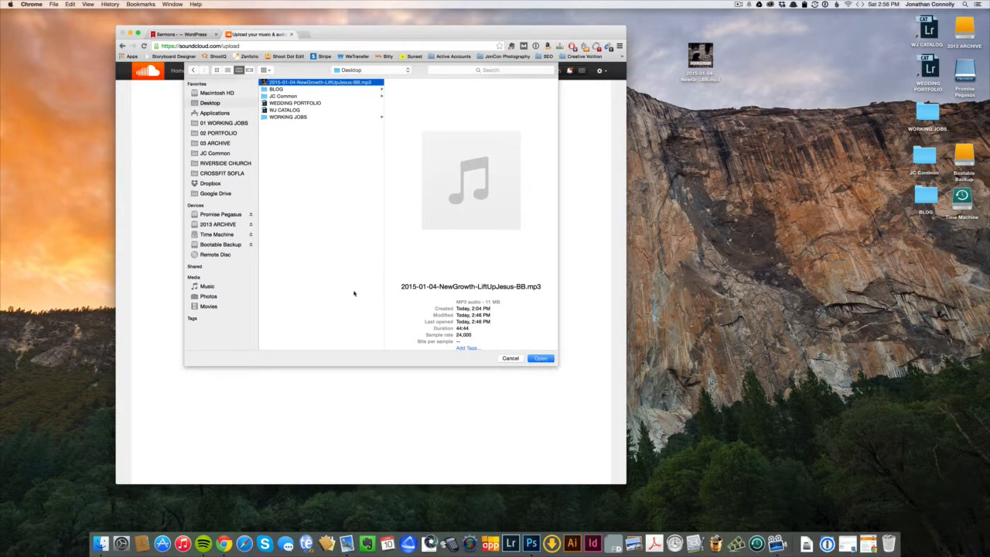
{"action": "left_click", "coordinate": [541, 358]}
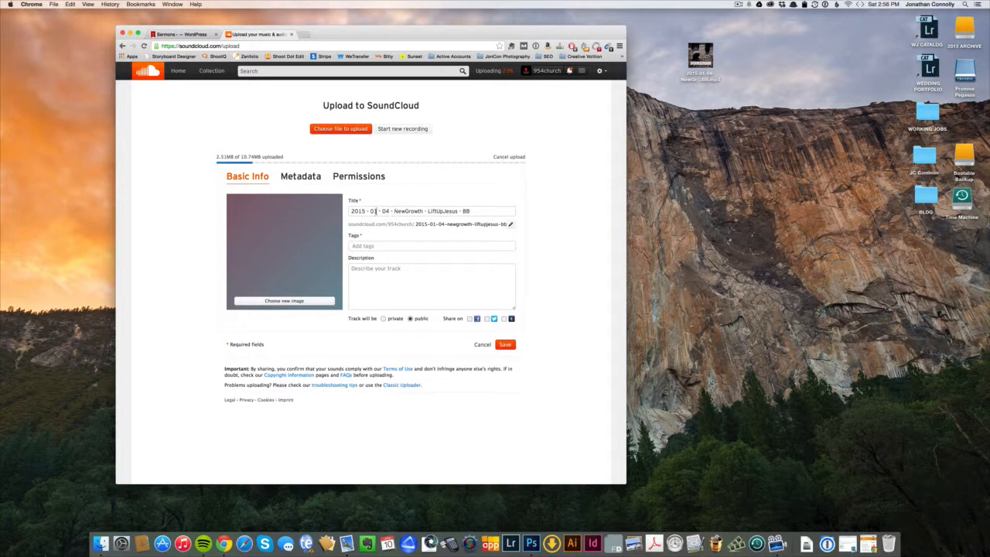
Replace the raw file name with the title 'New Growth: Lift Up Jesus 2'.
{"action": "left_click", "coordinate": [379, 211]}
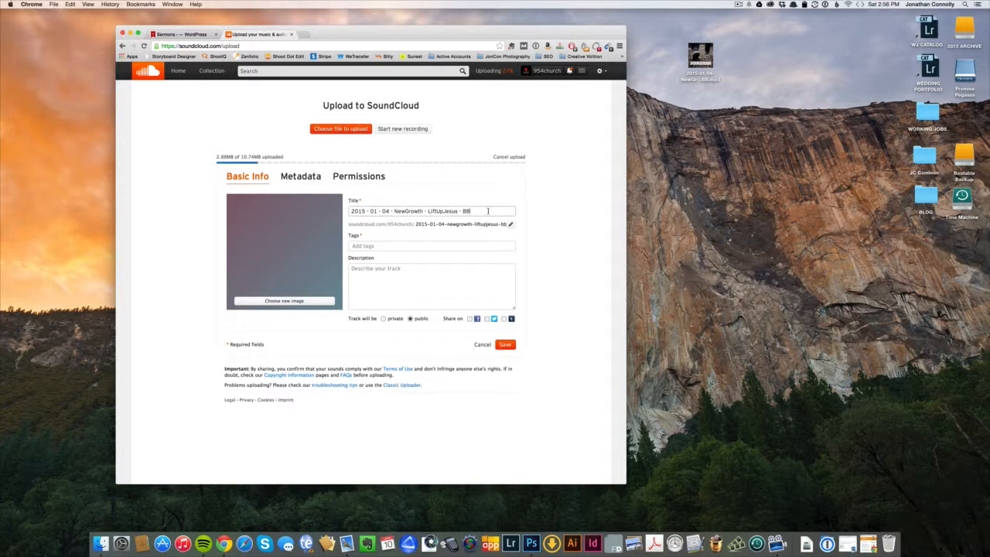
{"action": "left_click_drag", "start_coordinate": [488, 211], "coordinate": [309, 211]}
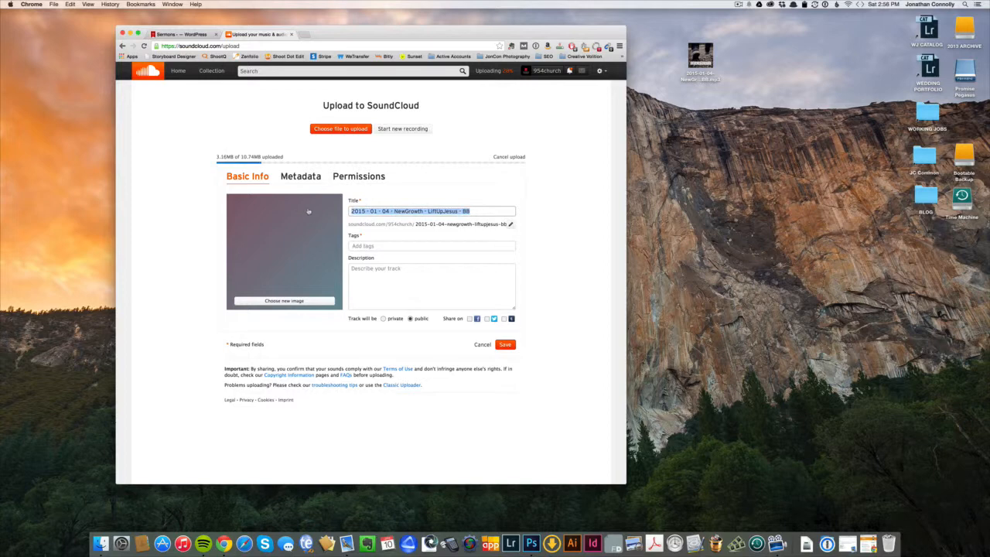
{"action": "type", "text": "New Growth"}
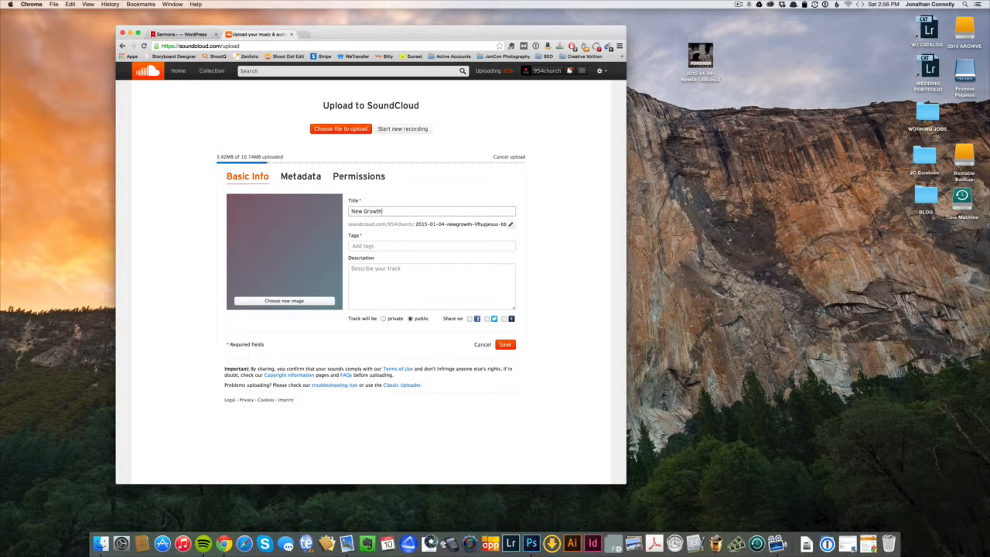
{"action": "type", "text": ": Lift Up Jesus"}
{"action": "type", "text": "2"}
{"action": "left_click", "coordinate": [399, 245]}
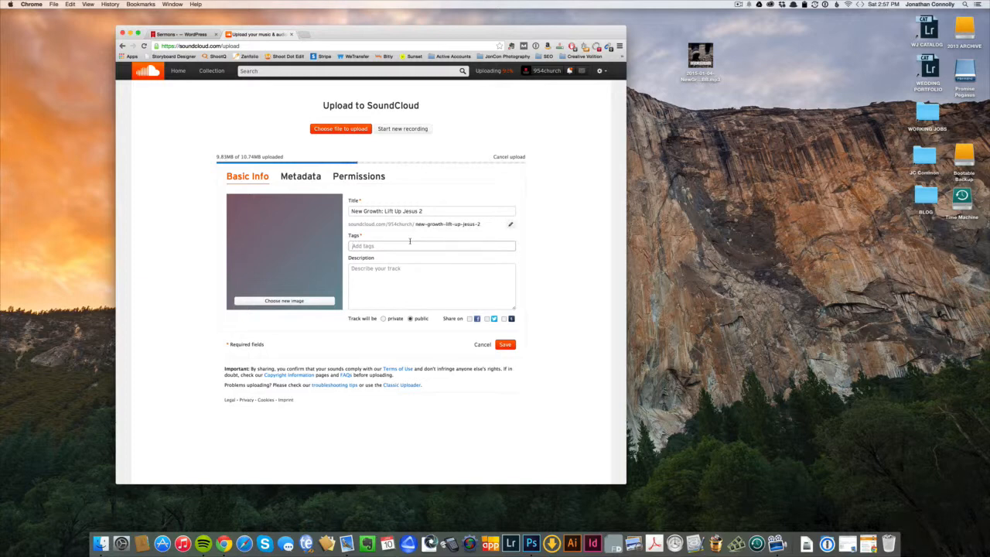
Add the tags sermon, jesus, new year and growth to the track.
{"action": "type", "text": "sermon"}
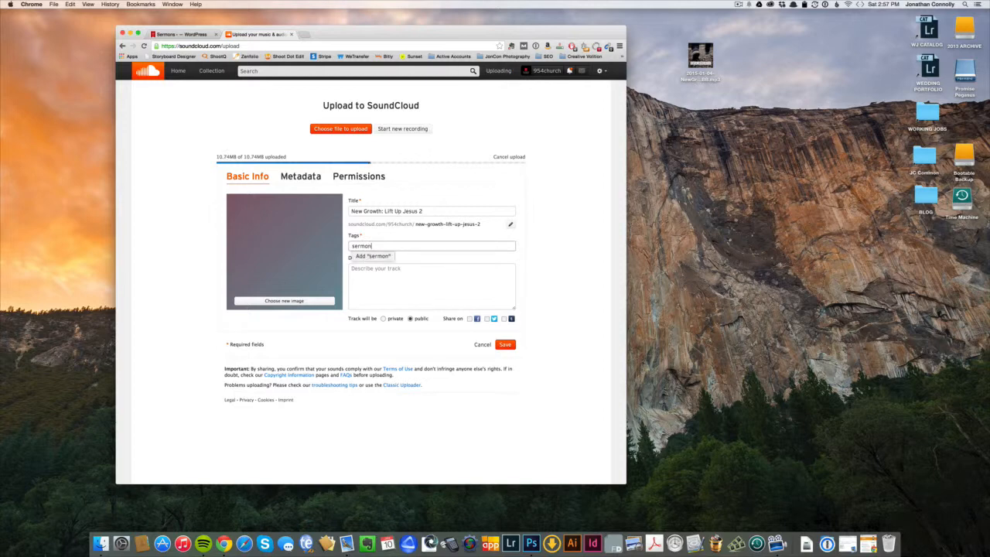
{"action": "key", "text": "Return"}
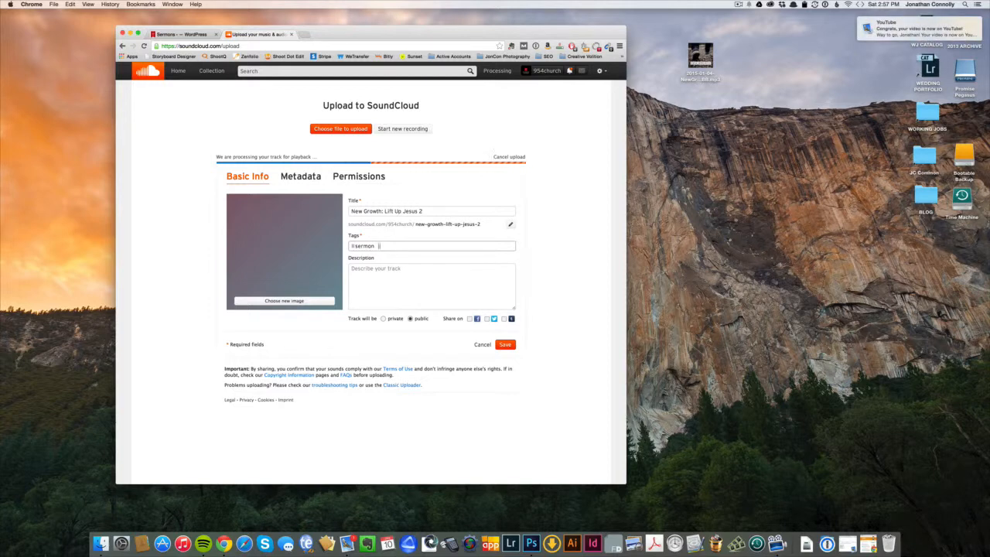
{"action": "type", "text": "jesus"}
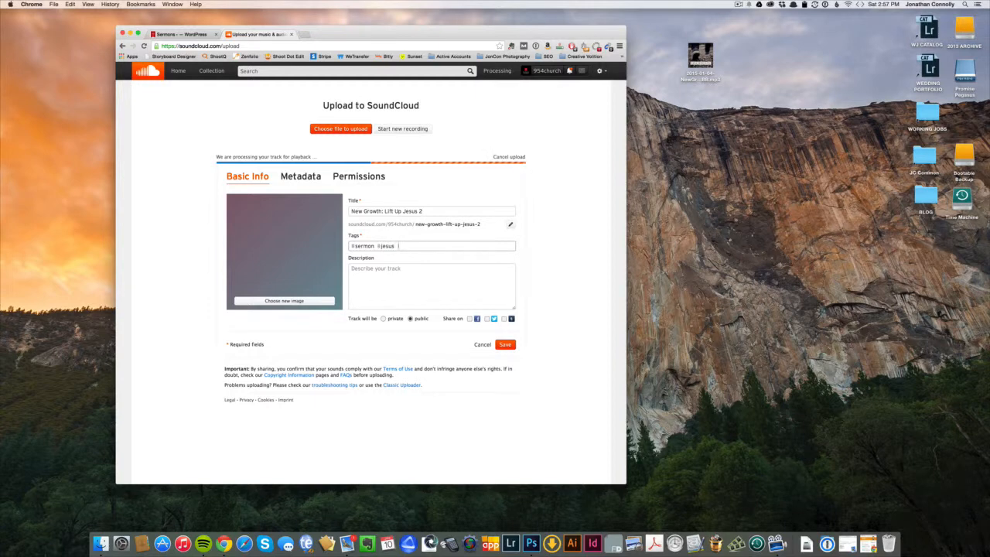
{"action": "type", "text": "ew year"}
{"action": "key", "text": "Return"}
{"action": "type", "text": "growth"}
{"action": "key", "text": "Return"}
{"action": "left_click", "coordinate": [392, 275]}
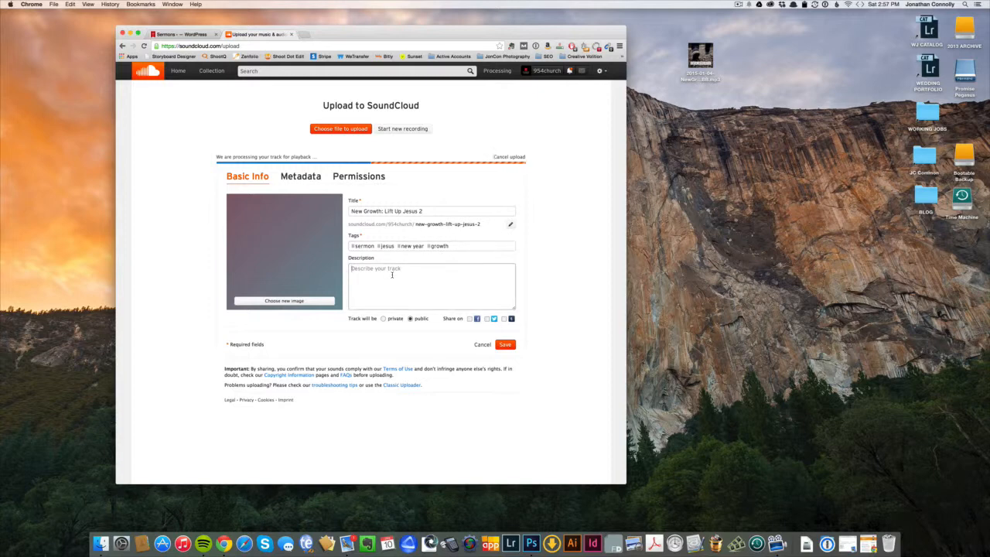
Write a description naming the speaker, called Lift Up Jesus within the New Growth series.
{"action": "type", "text": "This sermon was"}
{"action": "key", "text": "super+a"}
{"action": "key", "text": "BackSpace"}
{"action": "type", "text": "called Lift Up Jesus within the ser"}
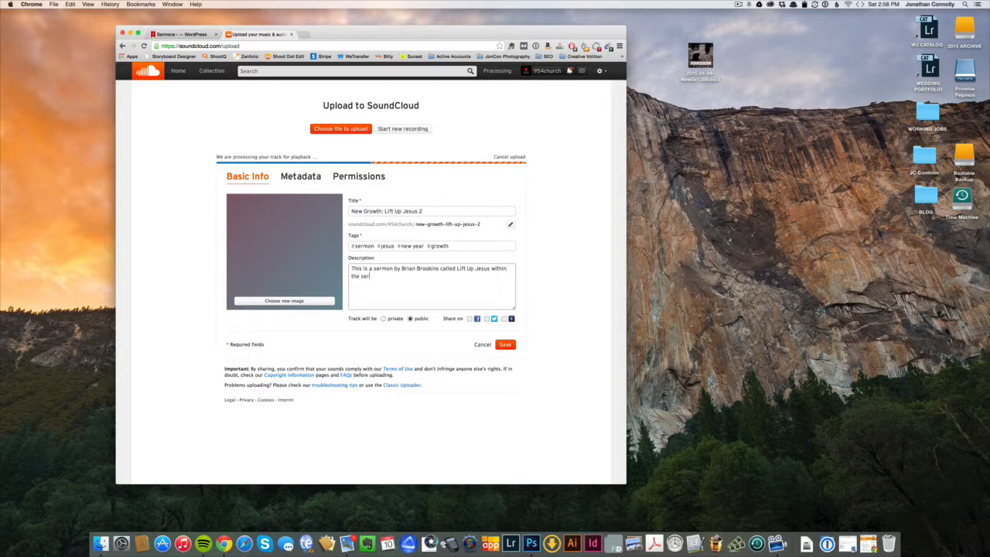
{"action": "type", "text": "ies"}
{"action": "key", "text": "BackSpace"}
{"action": "key", "text": "BackSpace"}
{"action": "key", "text": "BackSpace"}
{"action": "key", "text": "BackSpace"}
{"action": "key", "text": "BackSpace"}
{"action": "key", "text": "BackSpace"}
{"action": "type", "text": "New Growth series."}
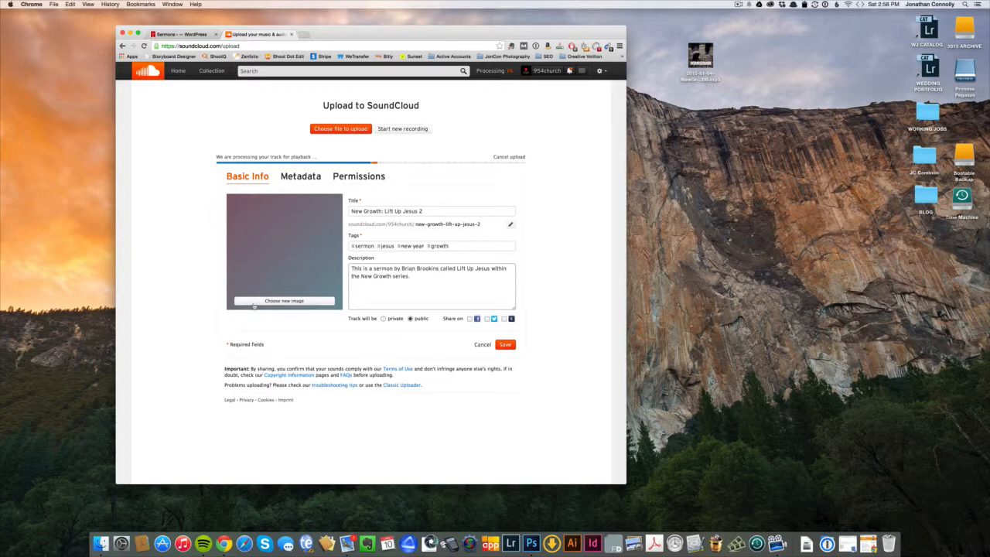
Browse to Google Drive > RIVERSIDE CHURCH > SANCTUARY > 3-SERIES SQUARE CROP for new cover art.
{"action": "left_click", "coordinate": [291, 301]}
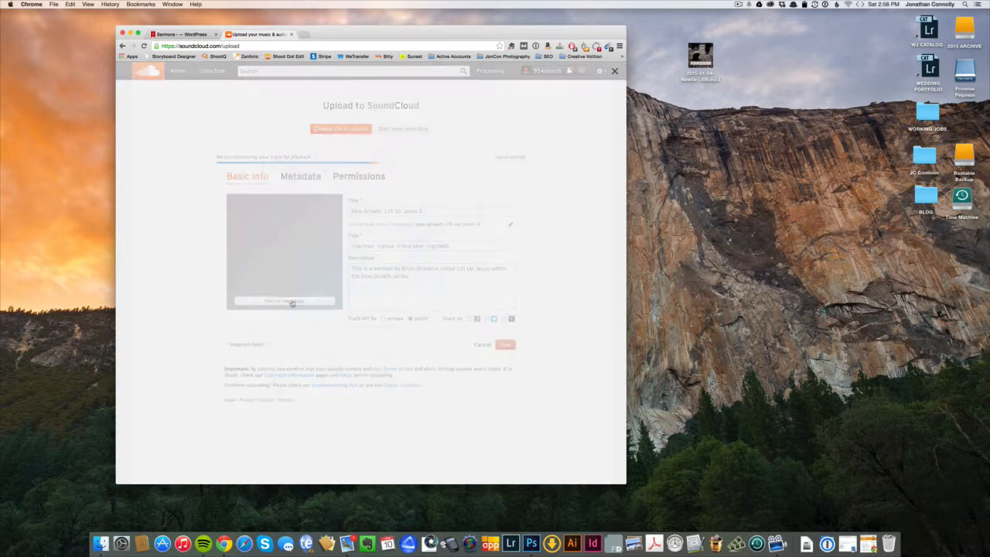
{"action": "left_click", "coordinate": [302, 339]}
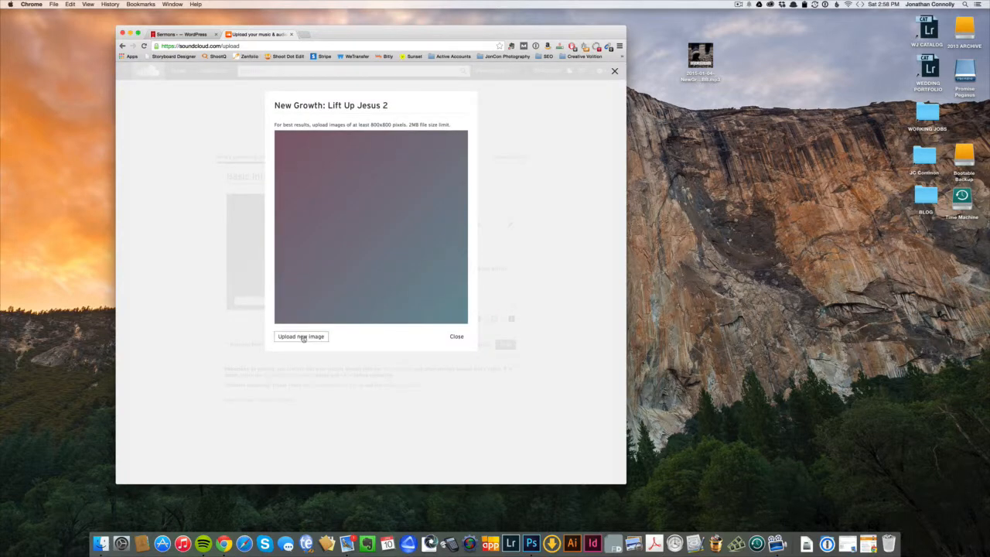
{"action": "left_click", "coordinate": [229, 124]}
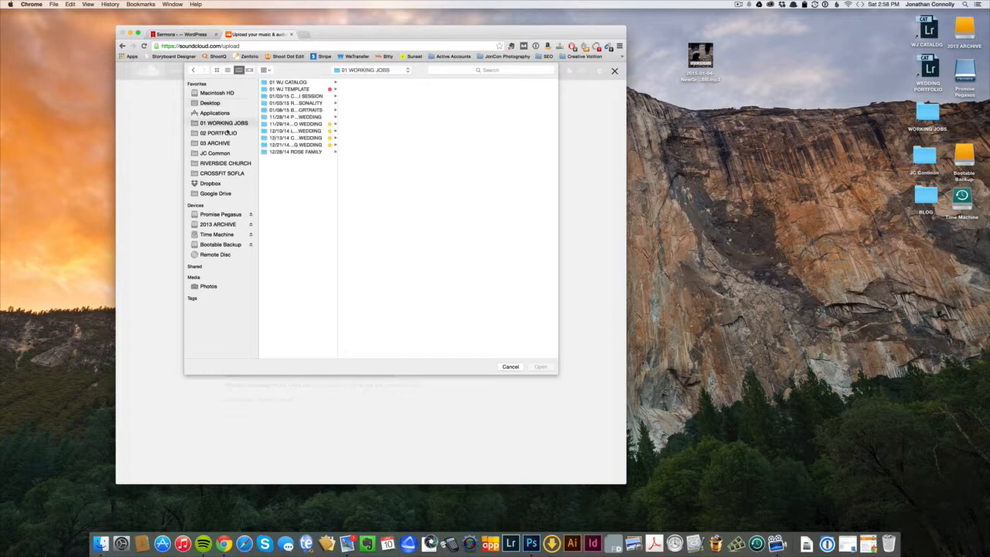
{"action": "left_click", "coordinate": [220, 171]}
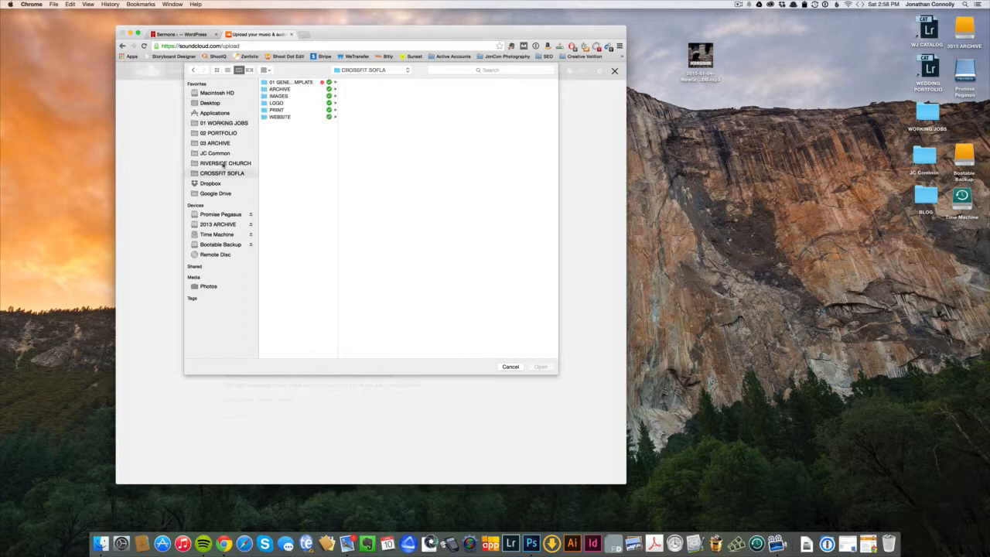
{"action": "left_click", "coordinate": [222, 194]}
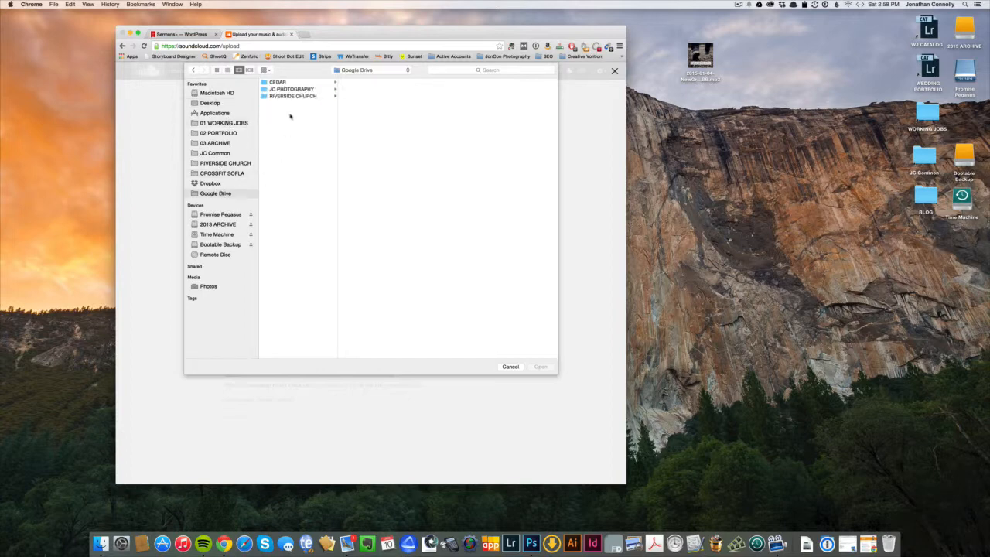
{"action": "left_click", "coordinate": [297, 97]}
{"action": "left_click", "coordinate": [373, 89]}
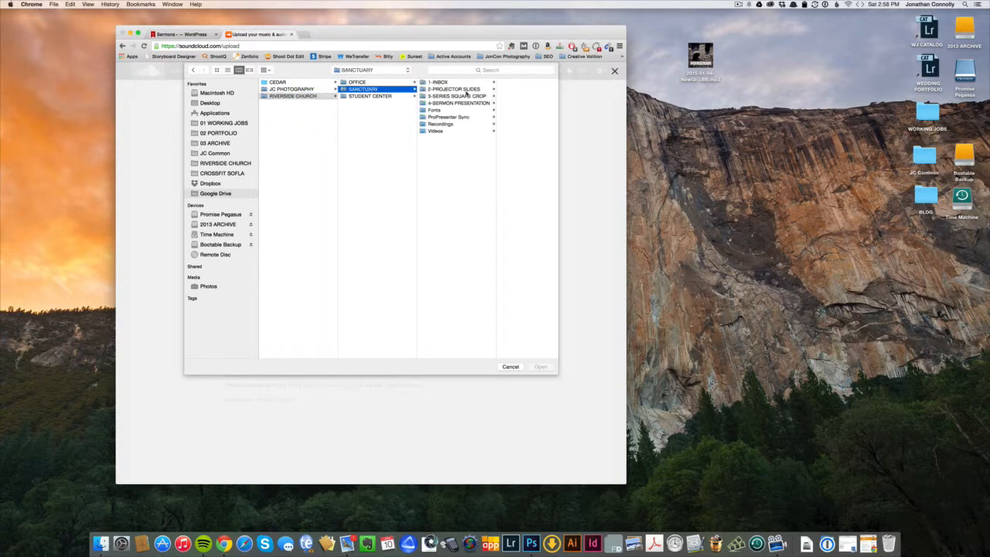
{"action": "left_click", "coordinate": [462, 96]}
Preview the series artwork and set NEW-GROWTH-500X500.jpg as the track's cover image.
{"action": "left_click", "coordinate": [500, 83]}
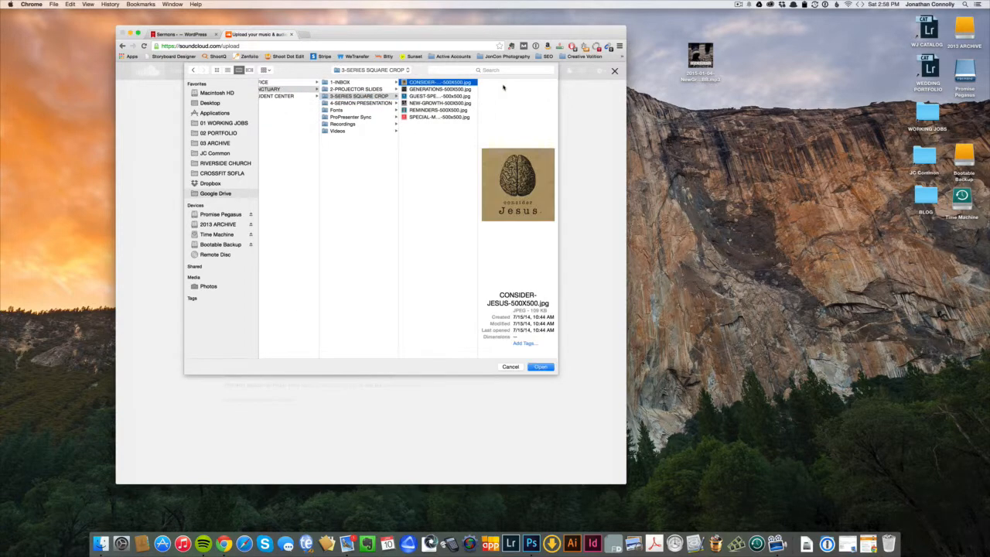
{"action": "key", "text": "space"}
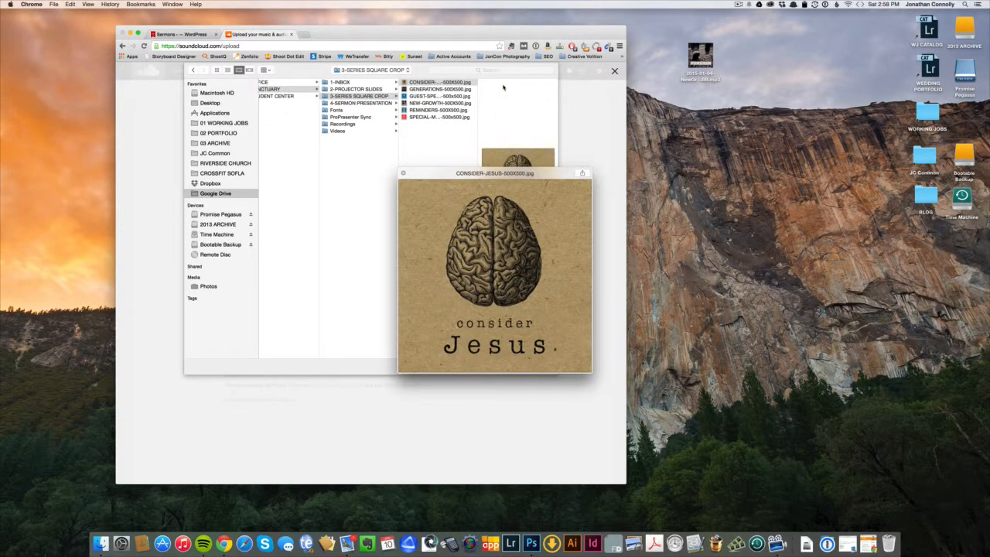
{"action": "key", "text": "Down"}
{"action": "key", "text": "Down"}
{"action": "key", "text": "Down"}
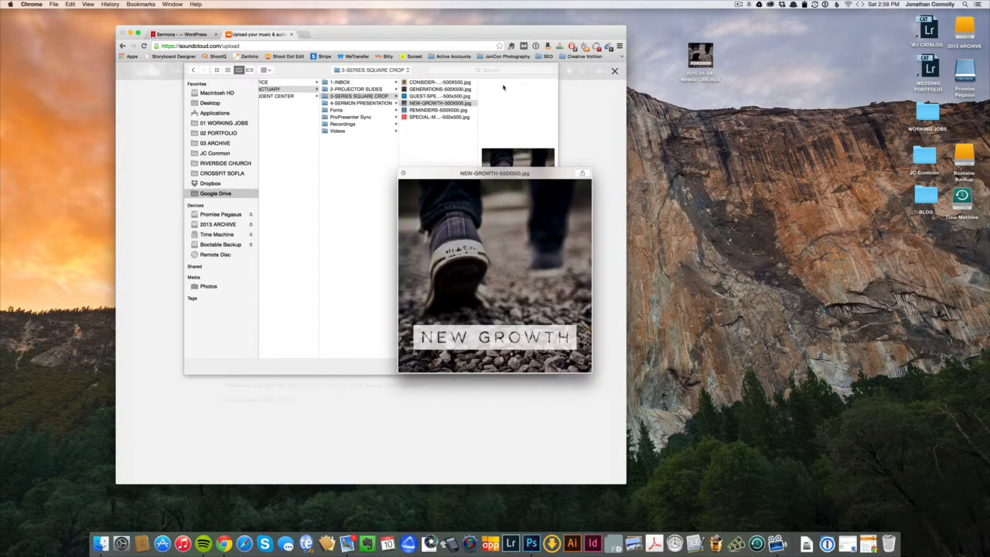
{"action": "key", "text": "space"}
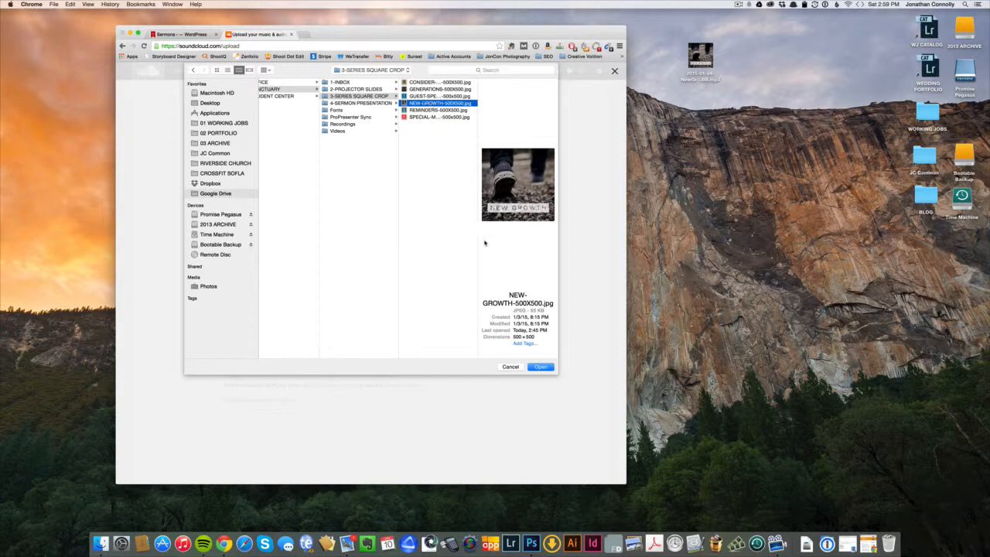
{"action": "left_click", "coordinate": [532, 367]}
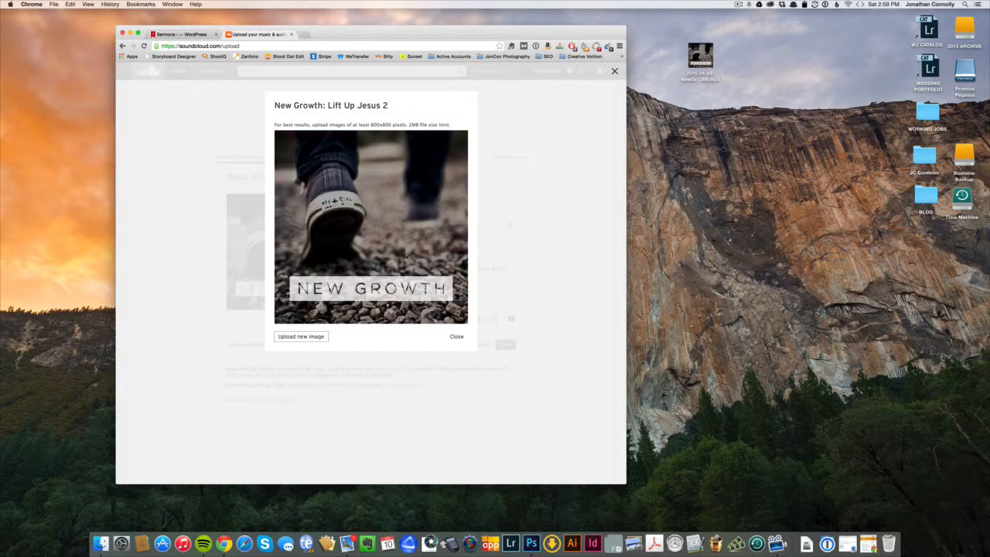
{"action": "left_click", "coordinate": [455, 339]}
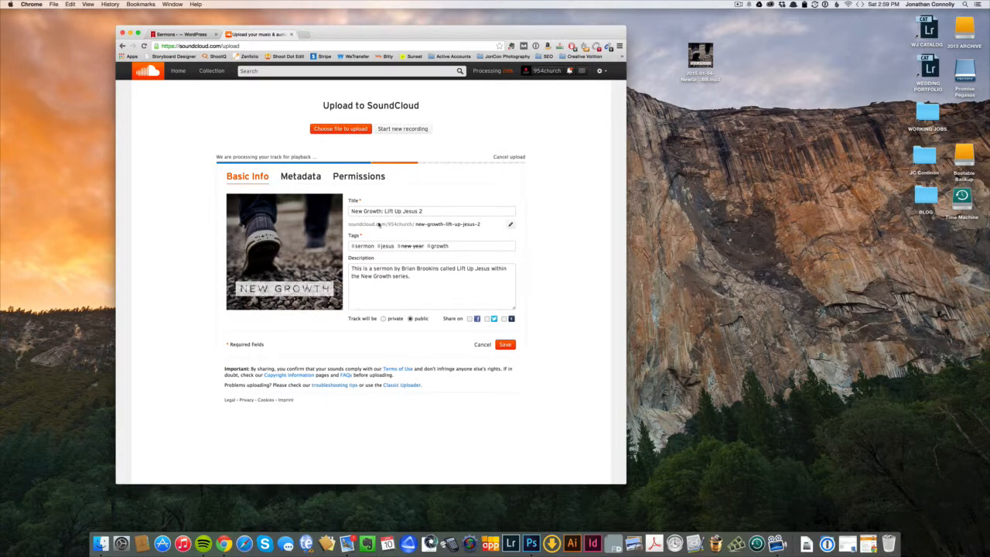
{"action": "left_click", "coordinate": [346, 180]}
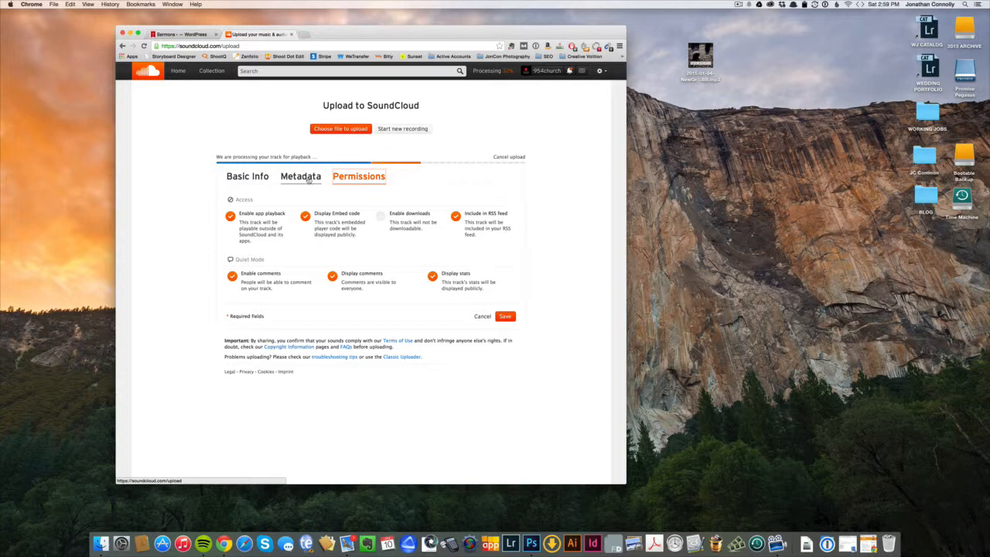
Review the Metadata and Basic Info tabs, then save the track details.
{"action": "left_click", "coordinate": [307, 179]}
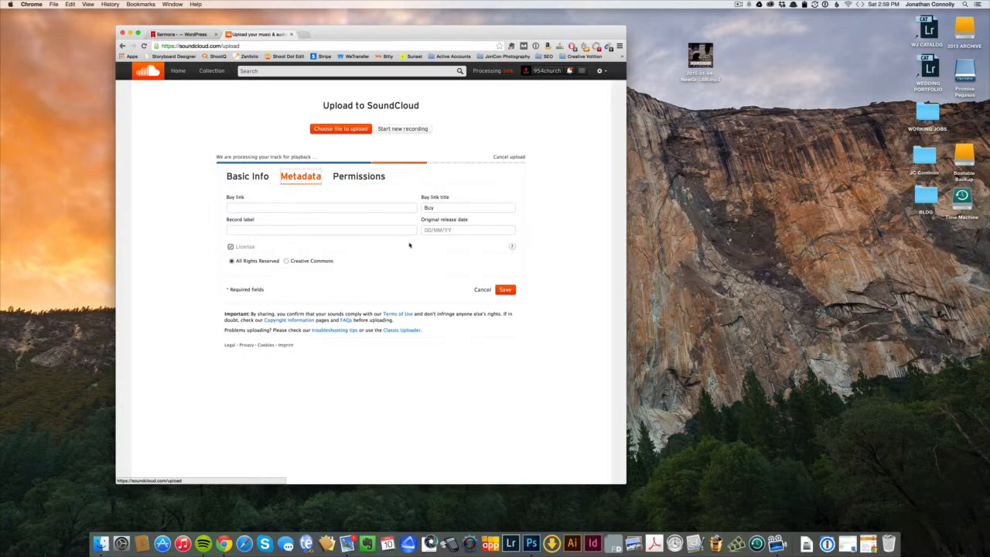
{"action": "left_click", "coordinate": [247, 177]}
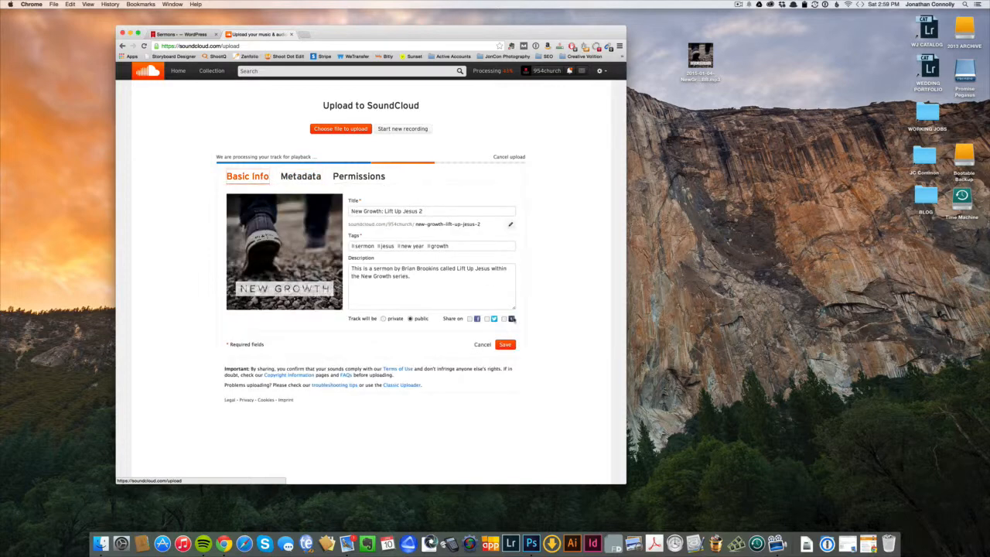
{"action": "left_click", "coordinate": [506, 345]}
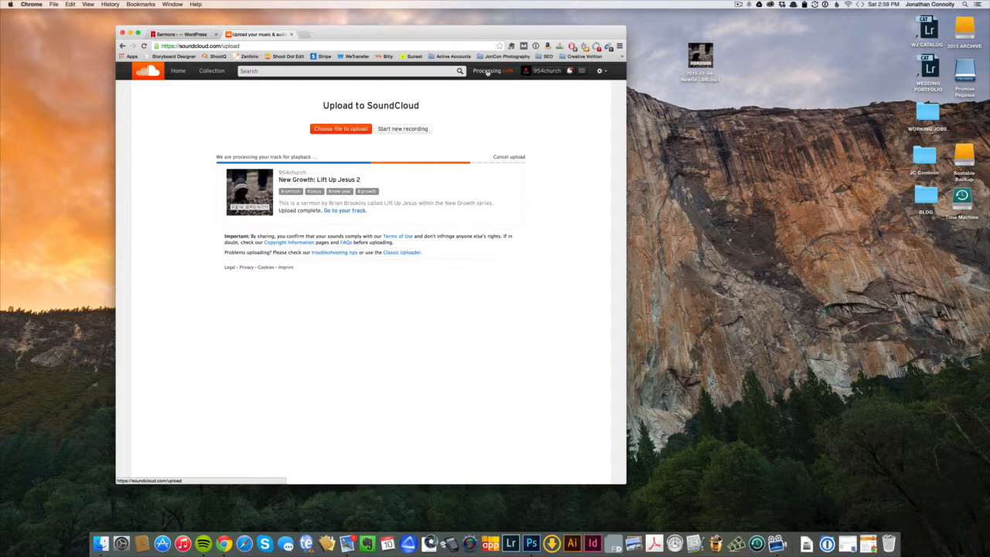
Open the track page, glance at its metadata settings, then return to the track page.
{"action": "left_click", "coordinate": [338, 212]}
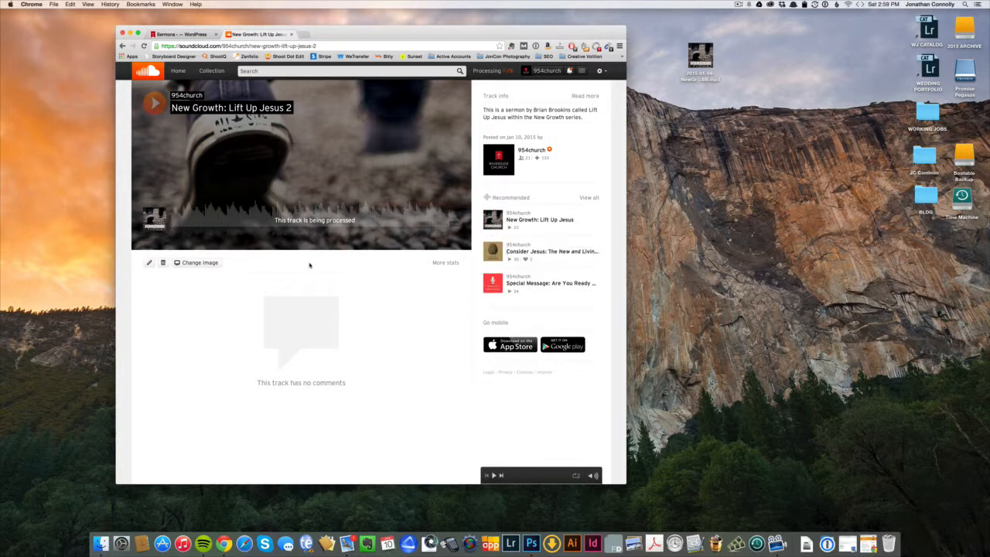
{"action": "left_click", "coordinate": [150, 264]}
{"action": "left_click", "coordinate": [290, 166]}
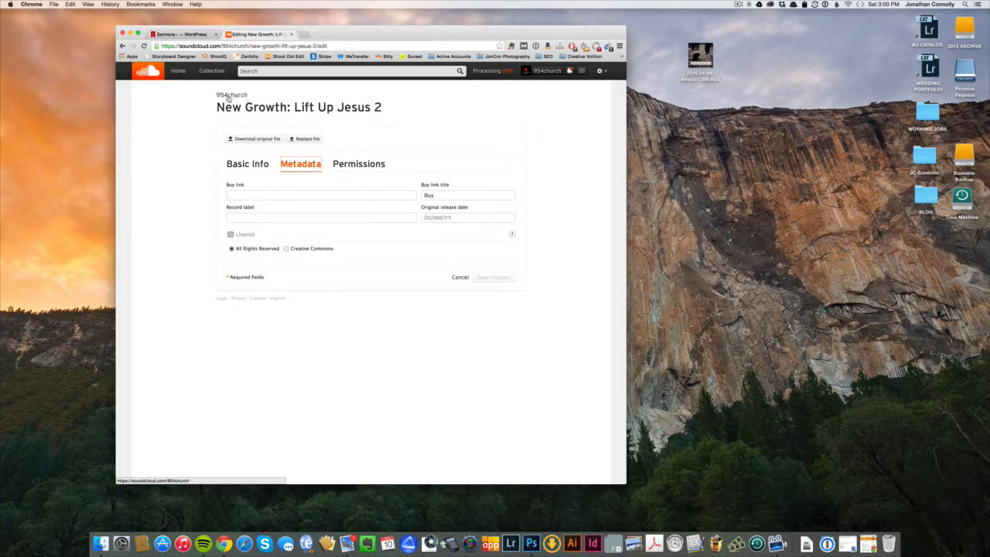
{"action": "mouse_move", "coordinate": [229, 96]}
{"action": "left_click", "coordinate": [490, 72]}
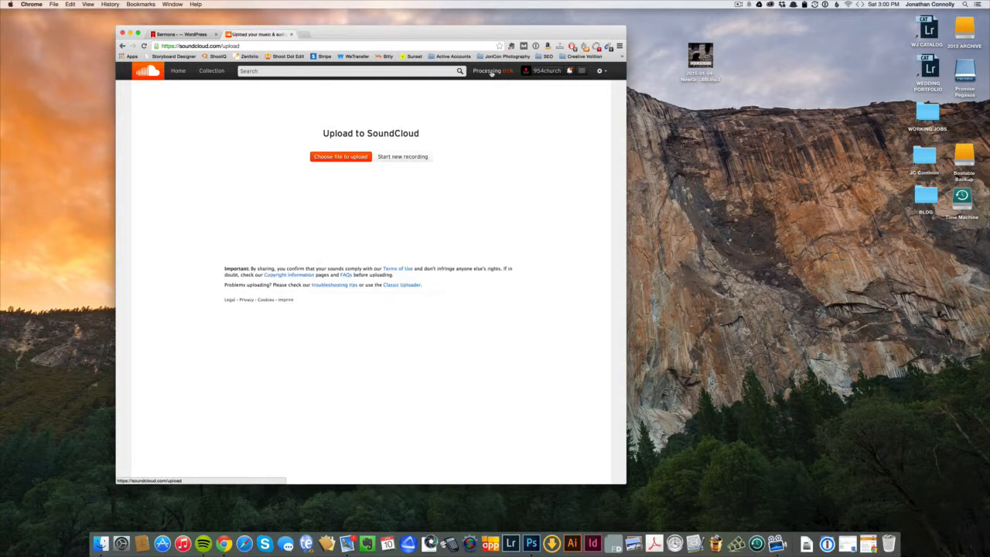
{"action": "left_click", "coordinate": [344, 239]}
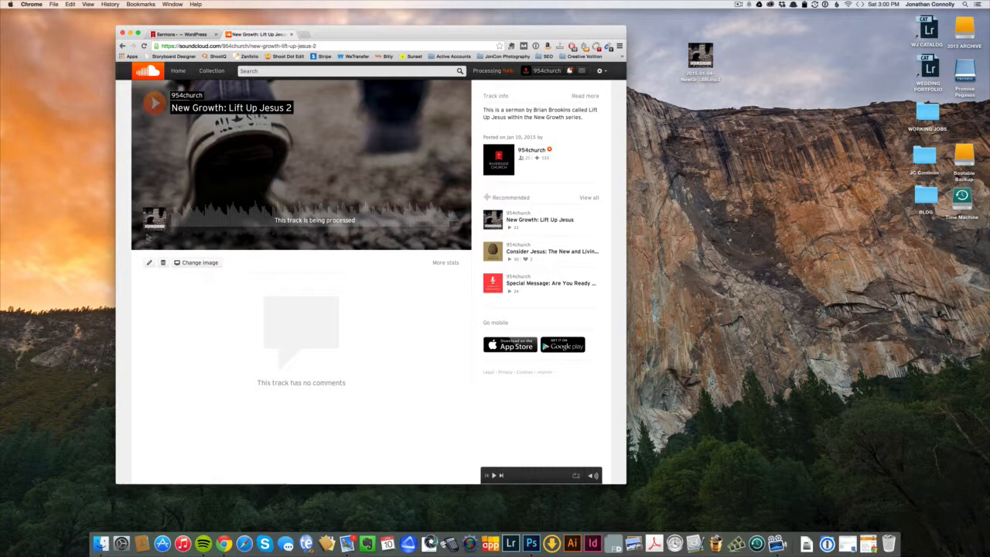
Review the Metadata, Permissions and Basic Info edit tabs, then reopen the processed track page.
{"action": "left_click", "coordinate": [150, 263]}
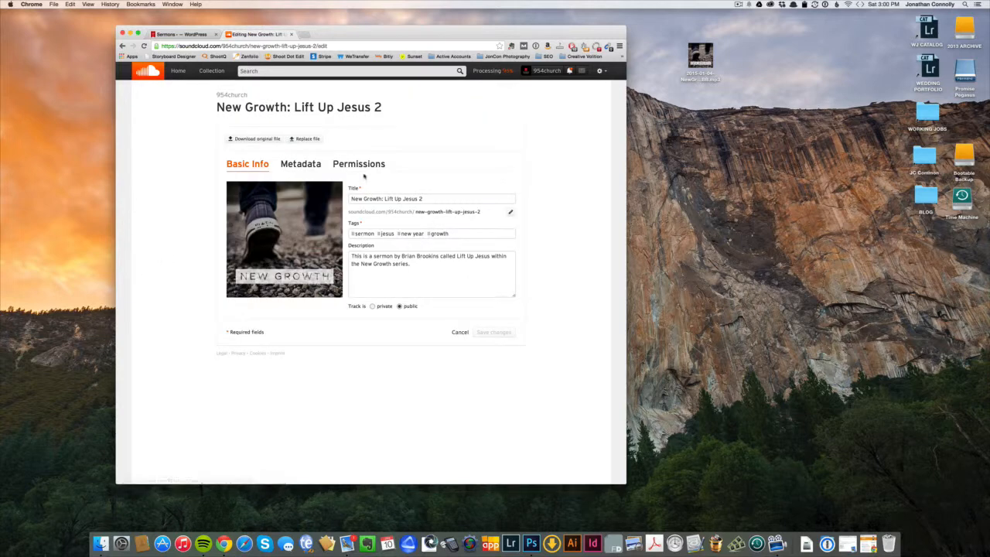
{"action": "left_click", "coordinate": [310, 167]}
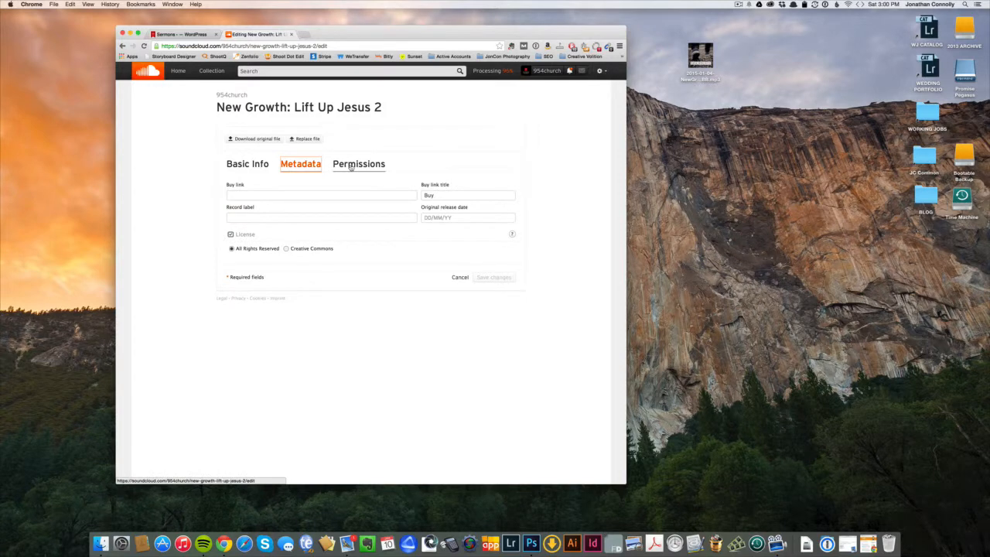
{"action": "left_click", "coordinate": [352, 166]}
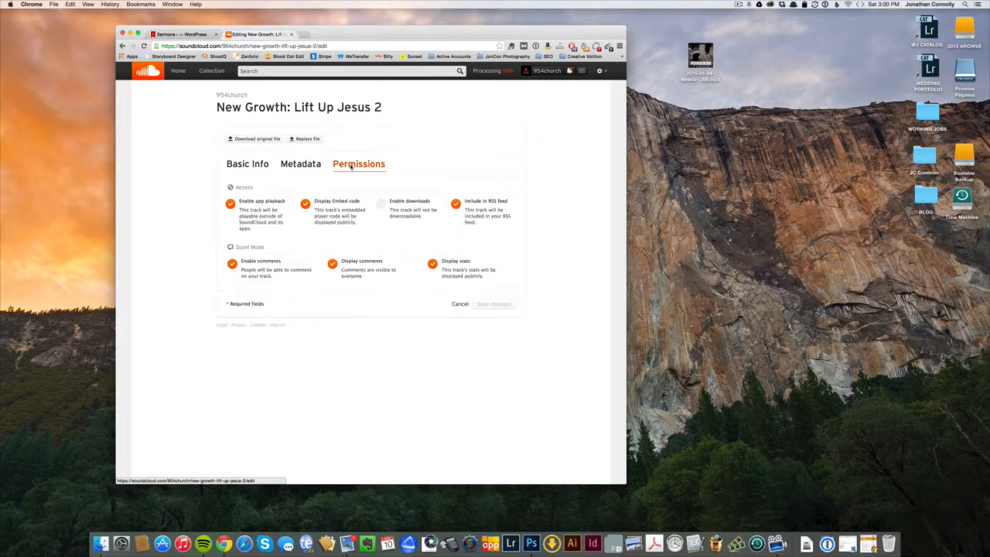
{"action": "left_click", "coordinate": [300, 164]}
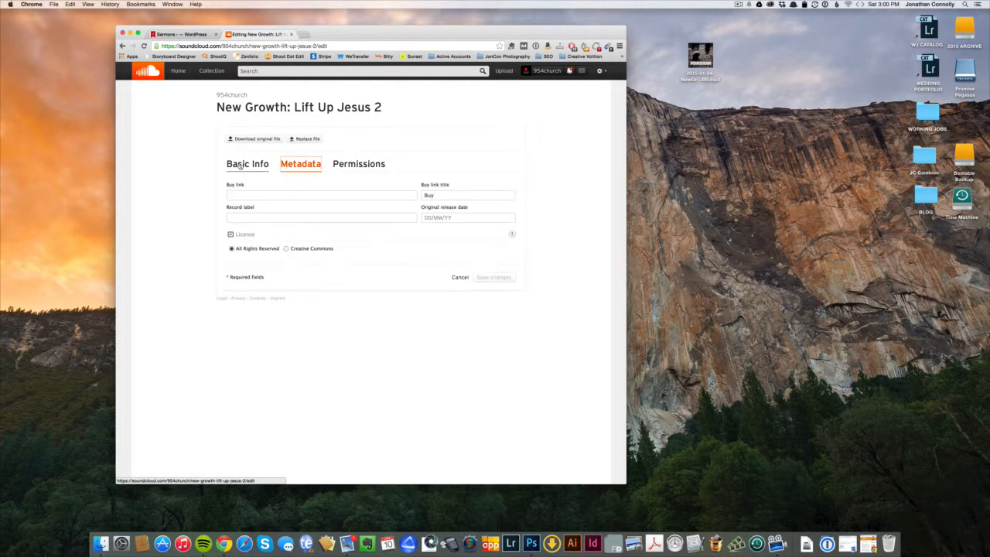
{"action": "left_click", "coordinate": [247, 164]}
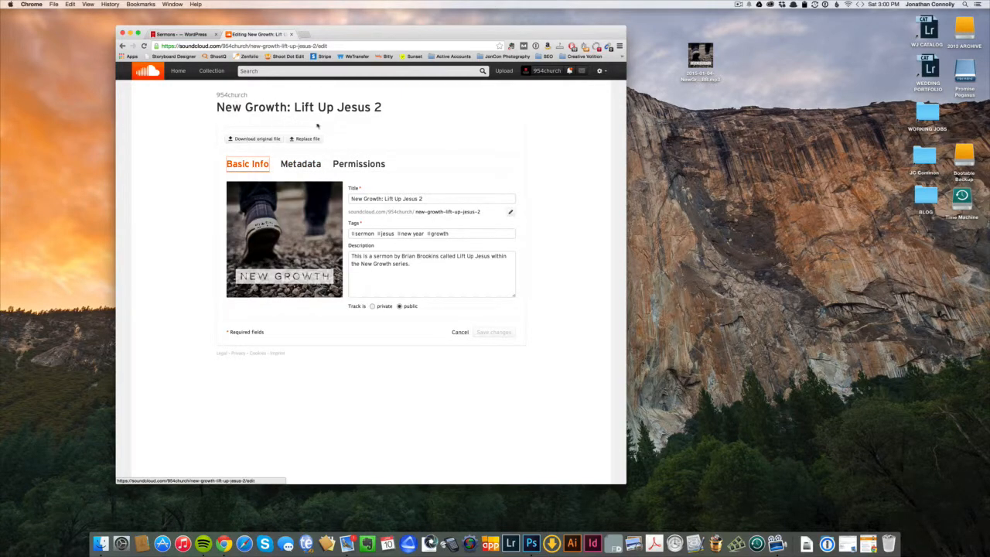
{"action": "left_click", "coordinate": [500, 71]}
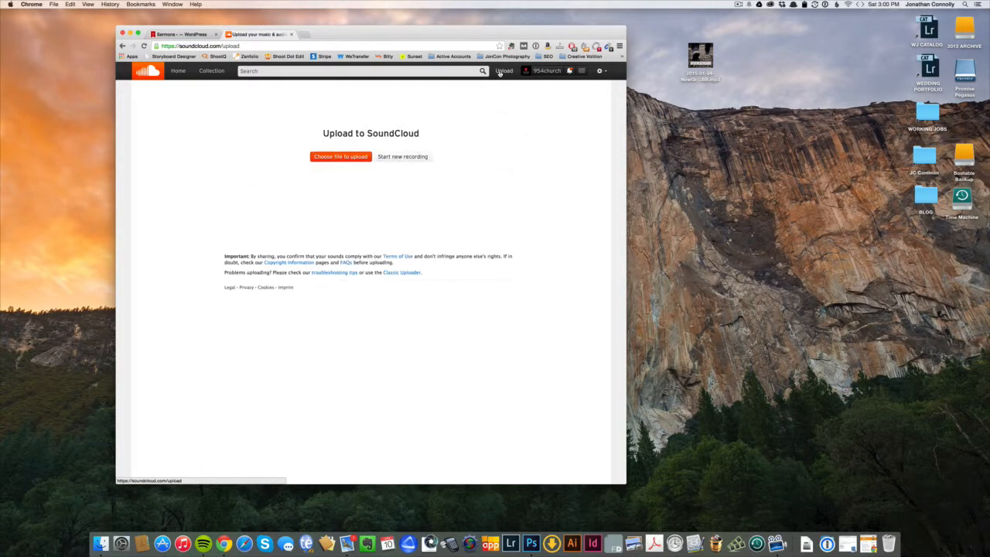
{"action": "left_click", "coordinate": [343, 231]}
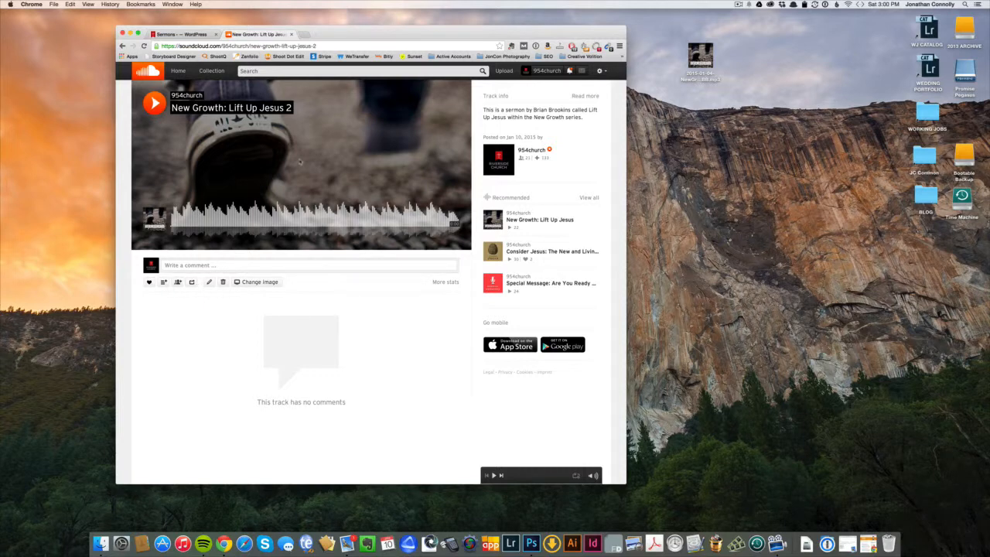
{"action": "left_click", "coordinate": [154, 102]}
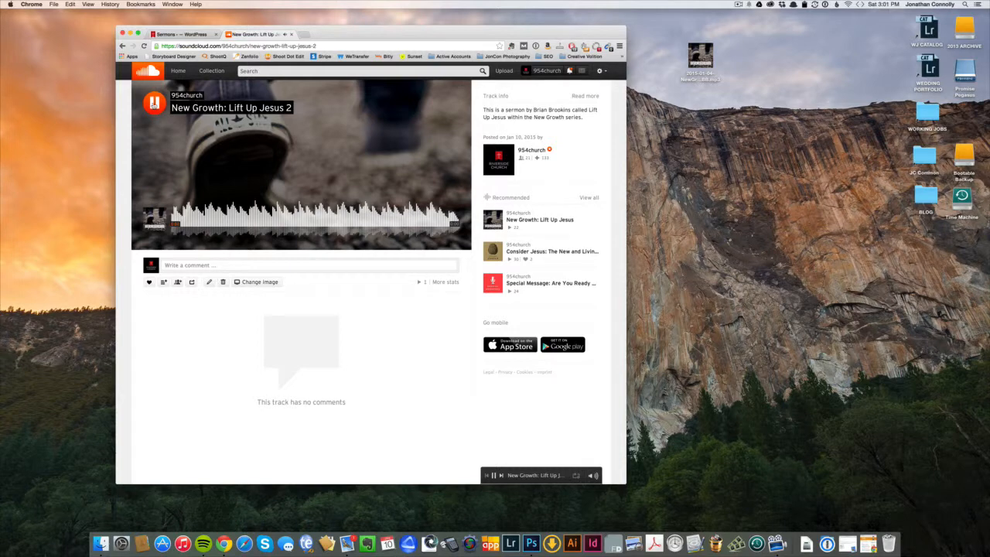
{"action": "left_click", "coordinate": [154, 103]}
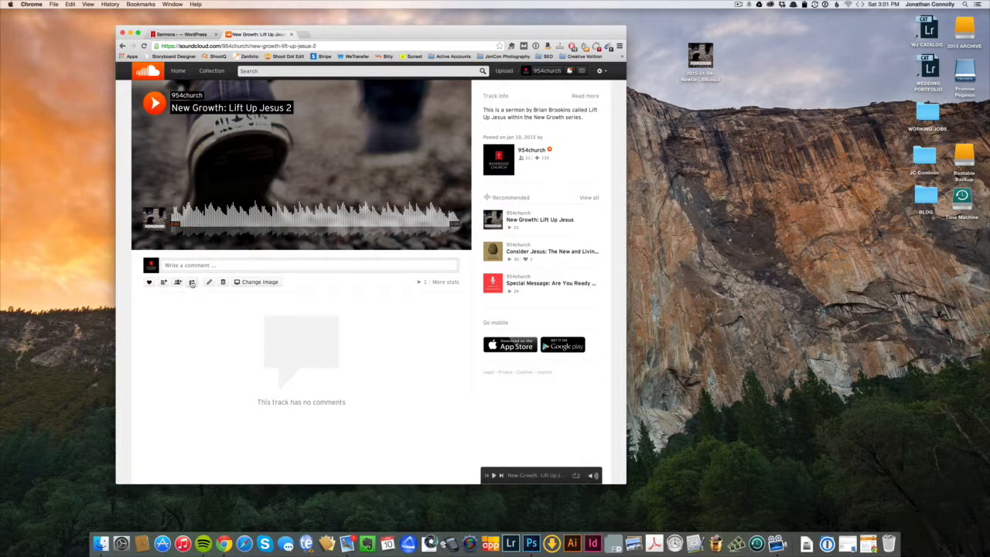
{"action": "left_click", "coordinate": [192, 283]}
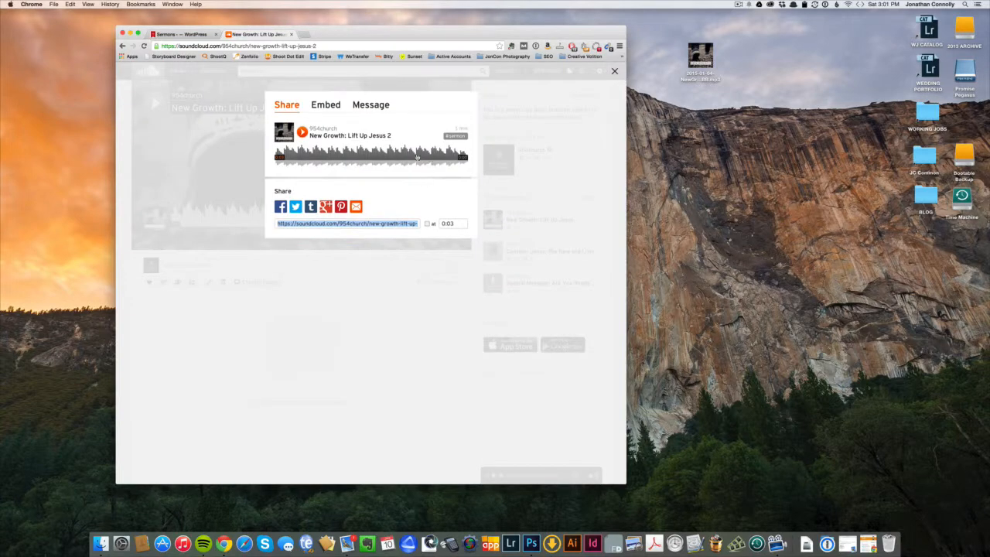
{"action": "left_click", "coordinate": [309, 325]}
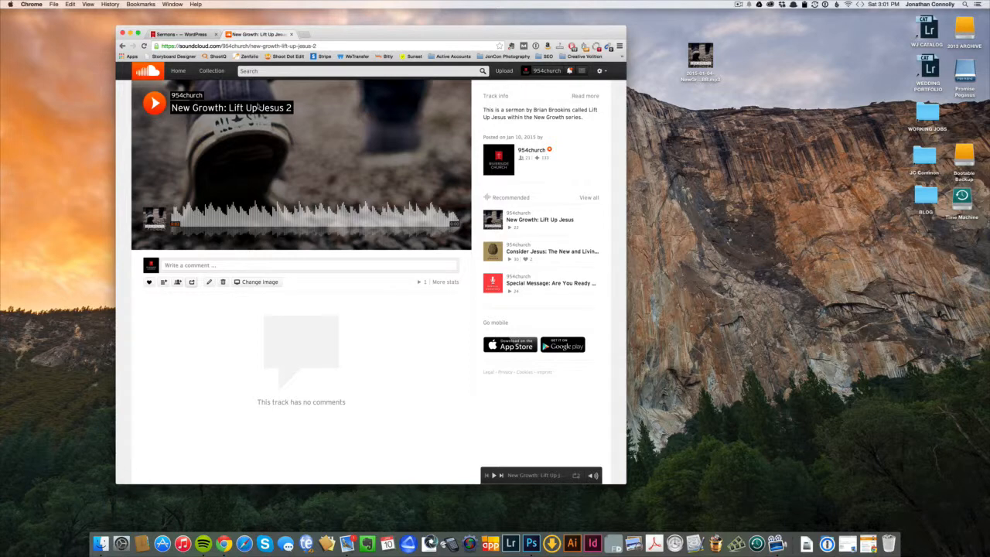
{"action": "left_click", "coordinate": [503, 70]}
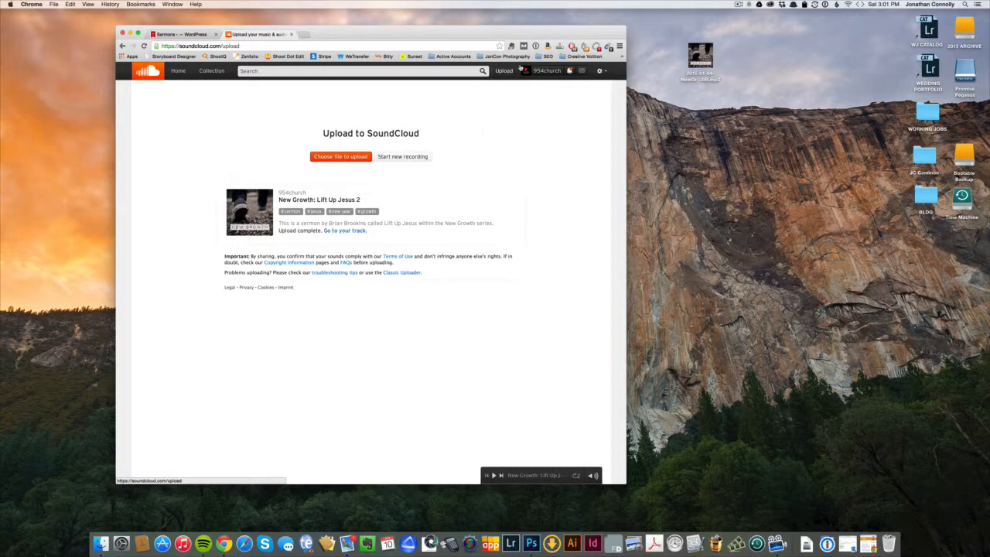
{"action": "left_click", "coordinate": [538, 71]}
{"action": "left_click", "coordinate": [543, 104]}
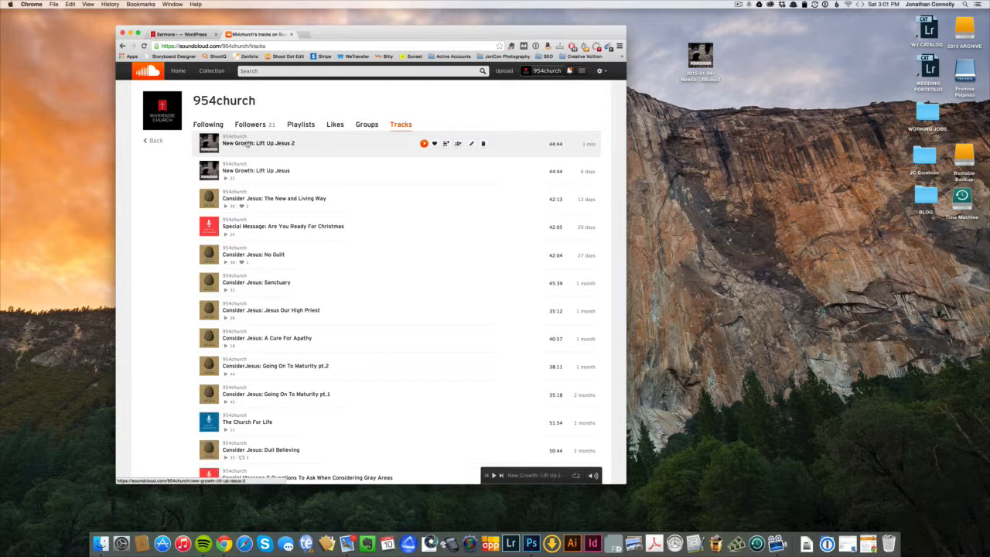
{"action": "left_click", "coordinate": [241, 143]}
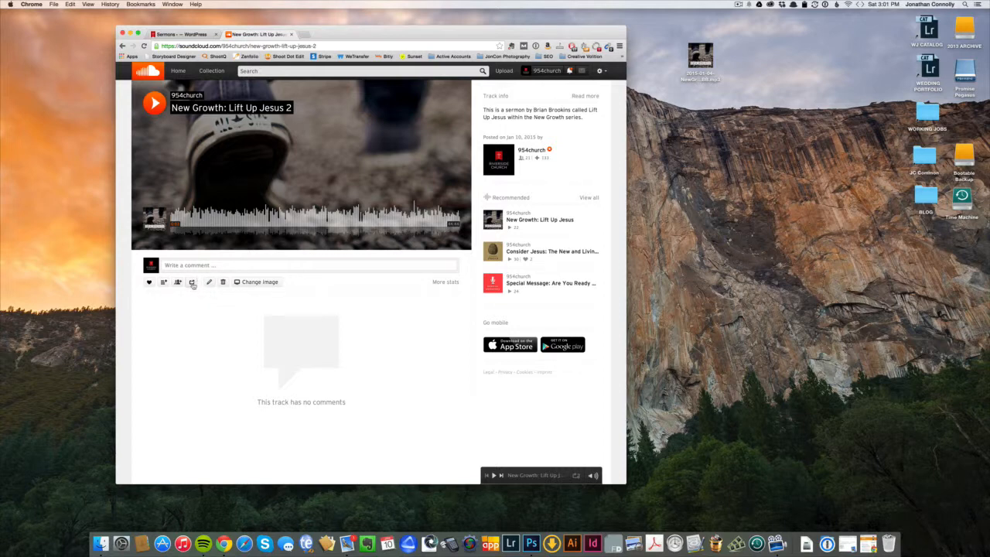
Get the compact player's WordPress-format embed shortcode and select it for copying.
{"action": "left_click", "coordinate": [192, 282]}
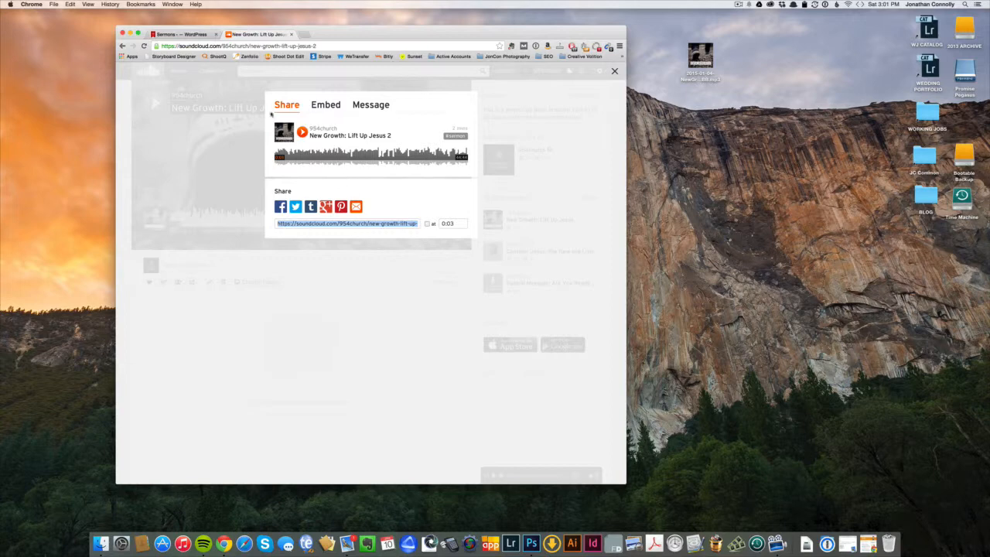
{"action": "left_click", "coordinate": [317, 106]}
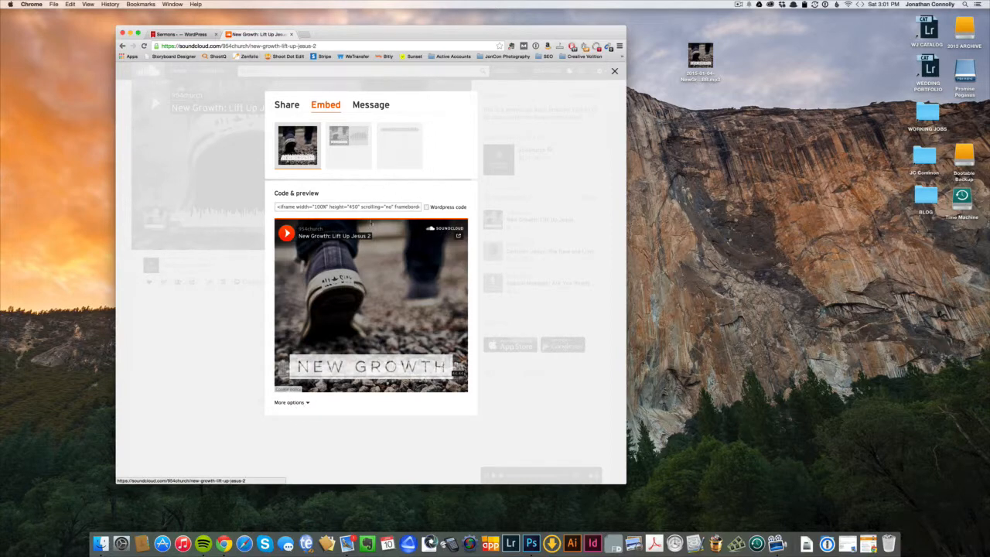
{"action": "left_click", "coordinate": [348, 148]}
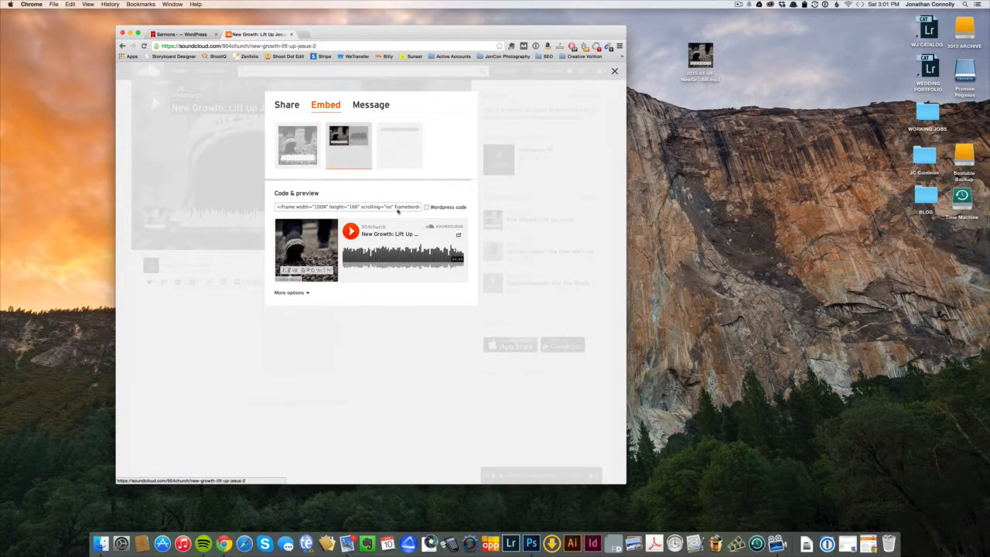
{"action": "left_click", "coordinate": [307, 294]}
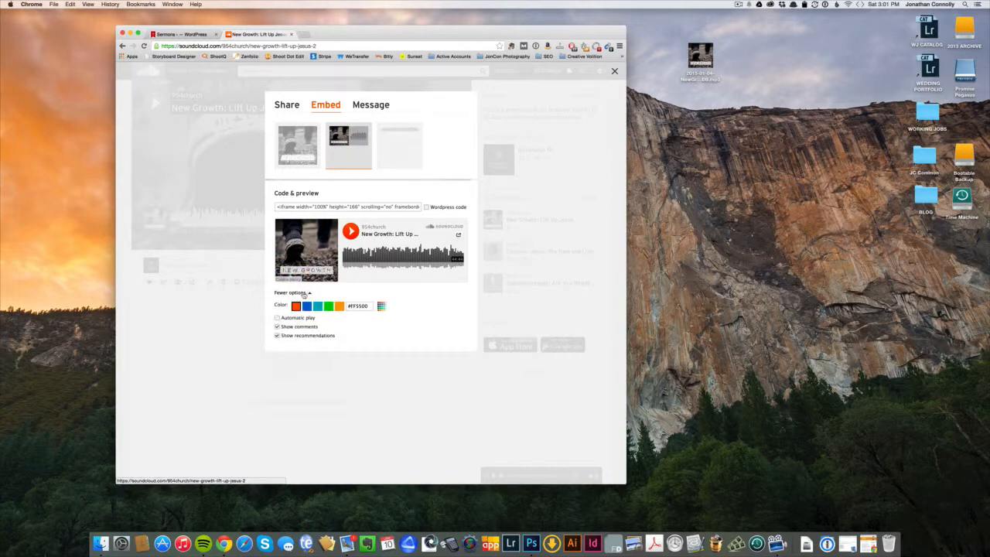
{"action": "left_click", "coordinate": [305, 294]}
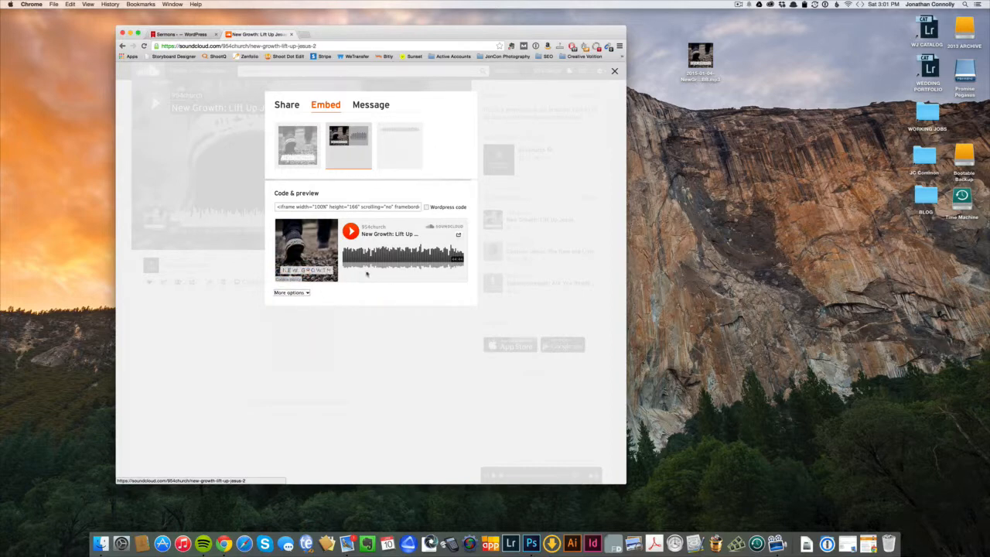
{"action": "left_click", "coordinate": [427, 207]}
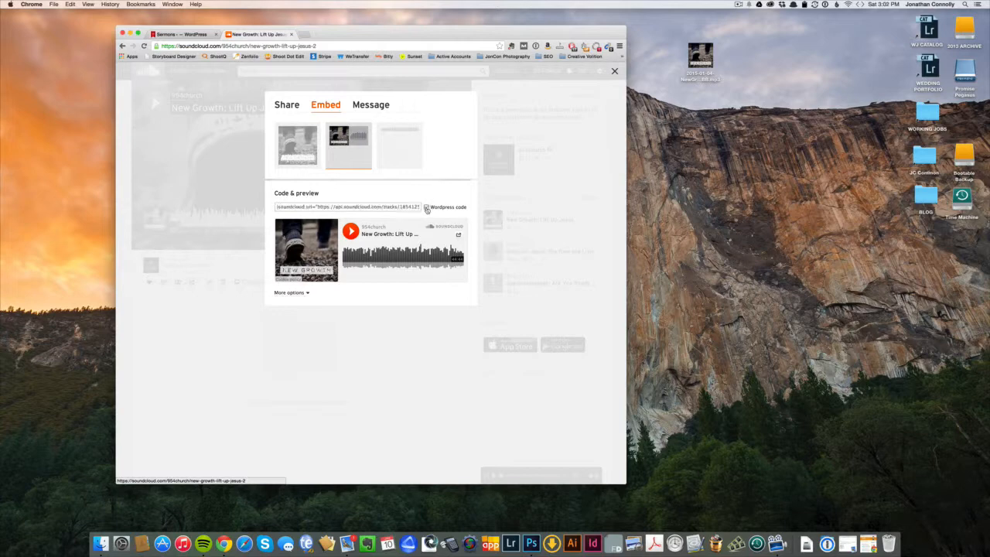
{"action": "left_click", "coordinate": [363, 207]}
{"action": "scroll", "coordinate": [393, 207], "scroll_direction": "left", "scroll_amount": 2}
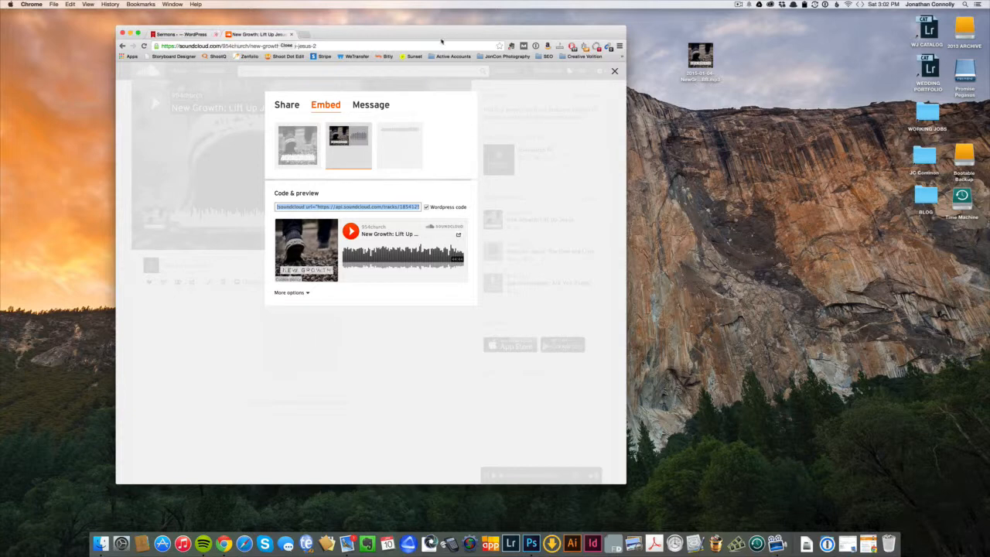
{"action": "left_click_drag", "start_coordinate": [418, 34], "coordinate": [445, 33]}
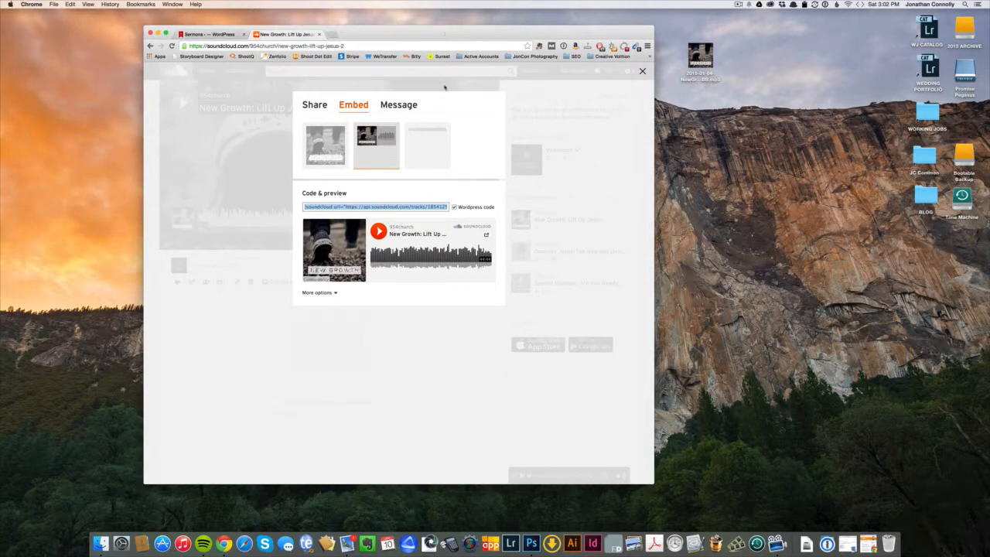